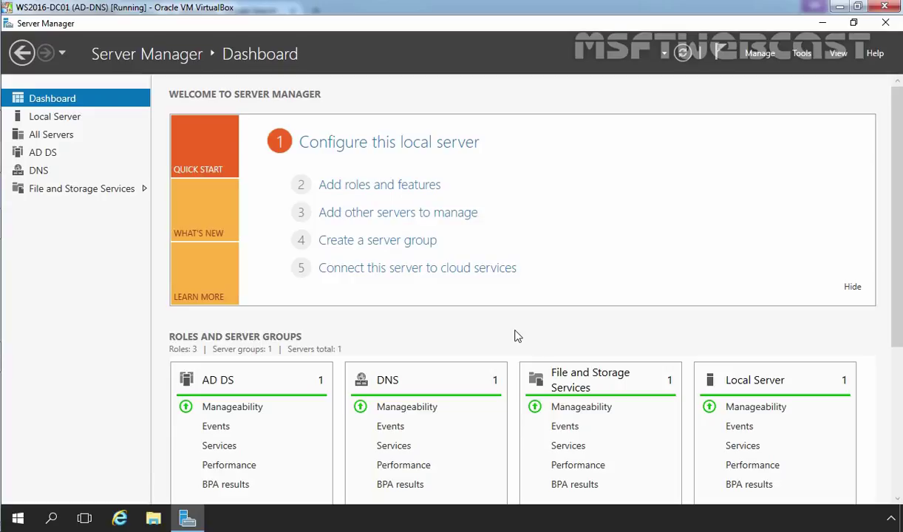
Step: Go to File and Storage Services > Storage Pools to list TestPOOL1 with vDISK1 and vDISK2-Mirrored
click(49, 189)
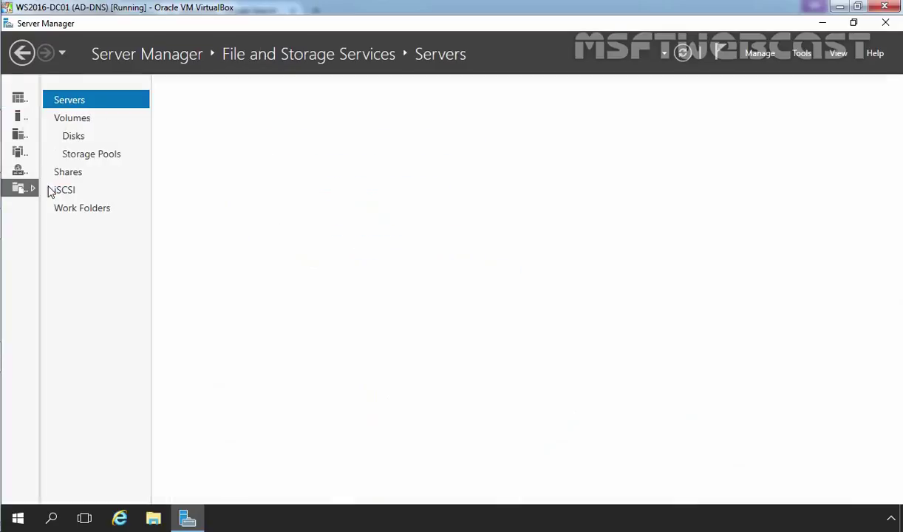
click(74, 155)
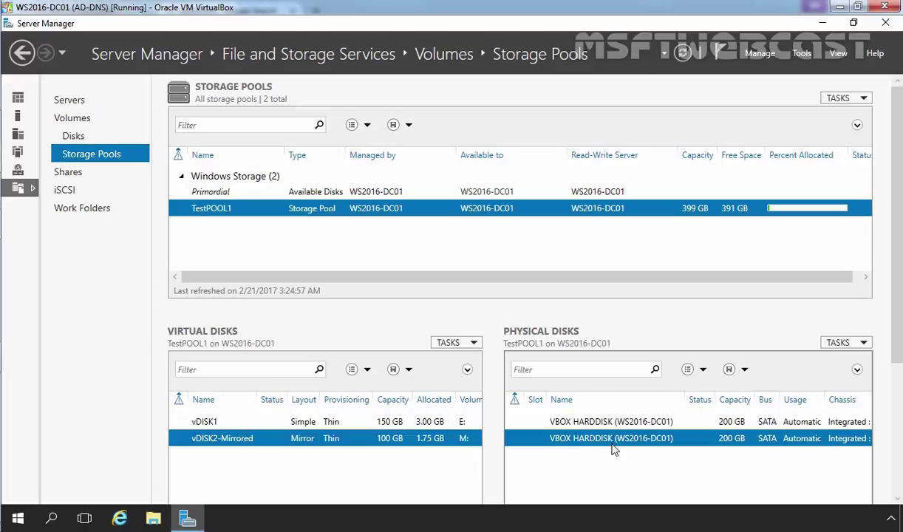
right_click(272, 215)
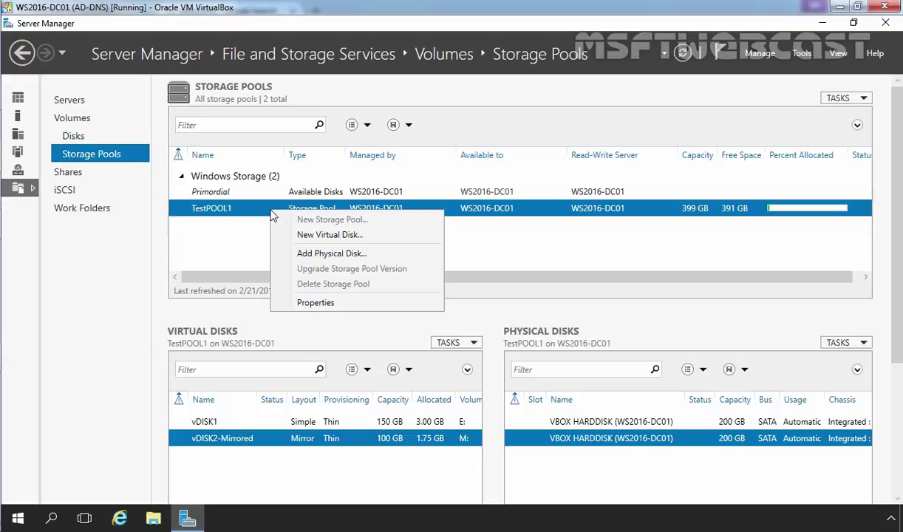
click(299, 235)
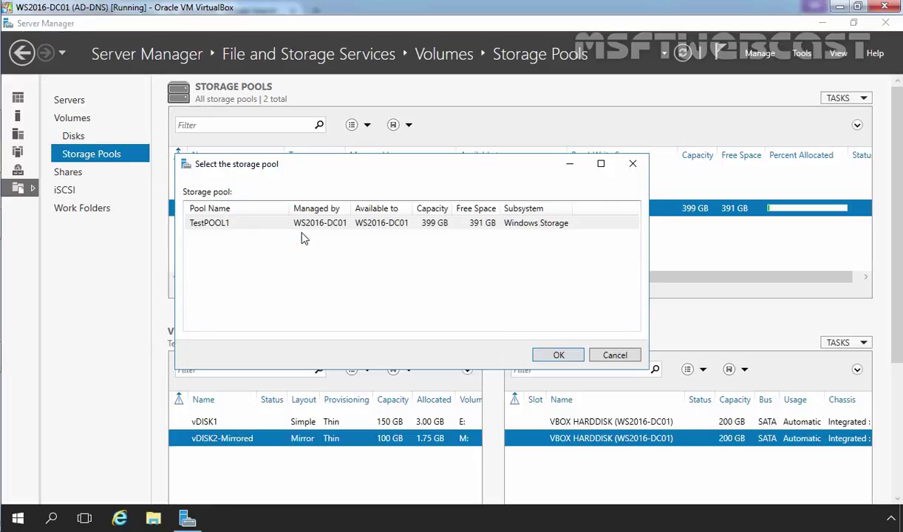
click(410, 225)
click(558, 355)
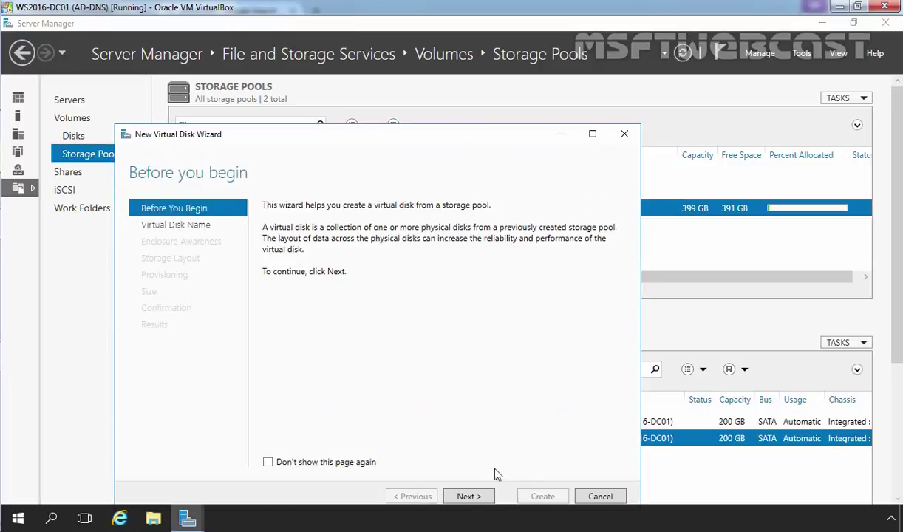
click(467, 495)
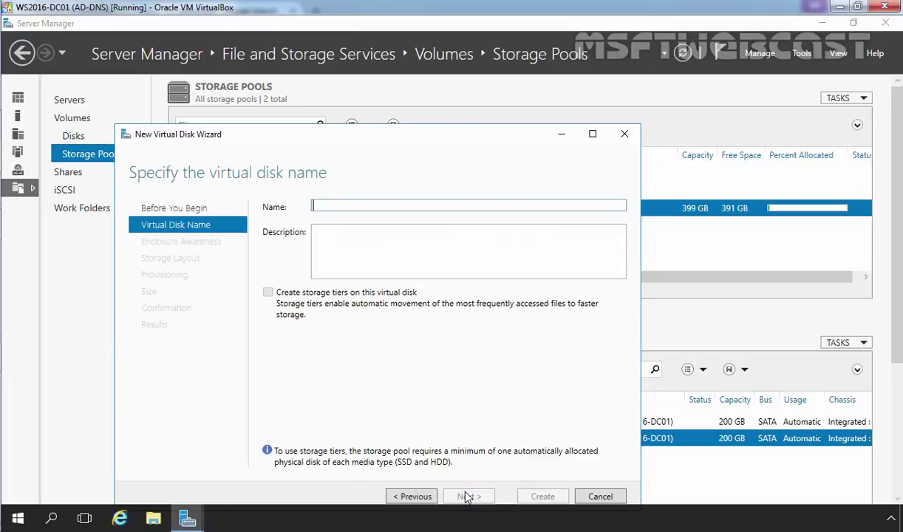
text(vDISK3)
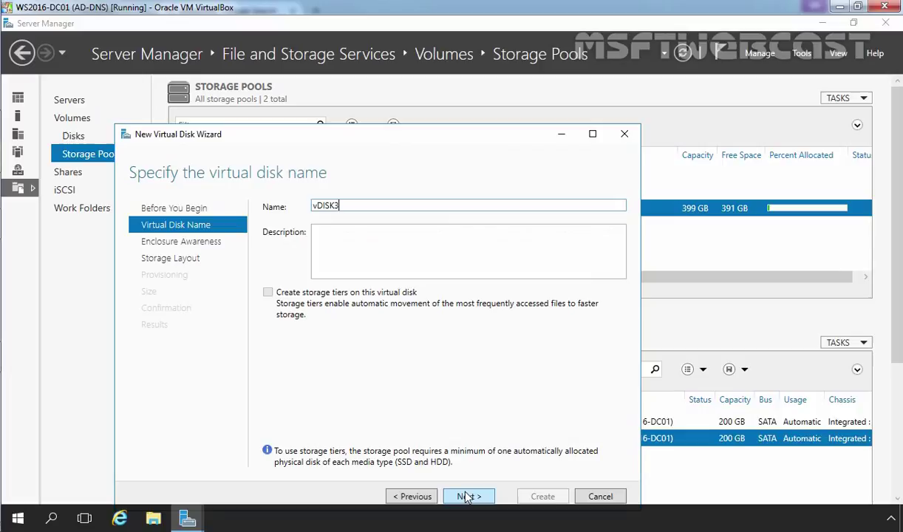
click(466, 497)
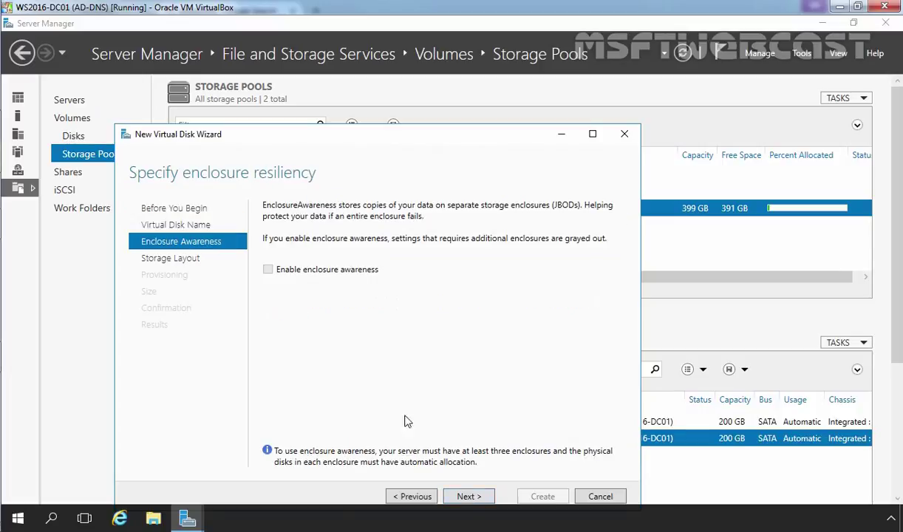
click(468, 497)
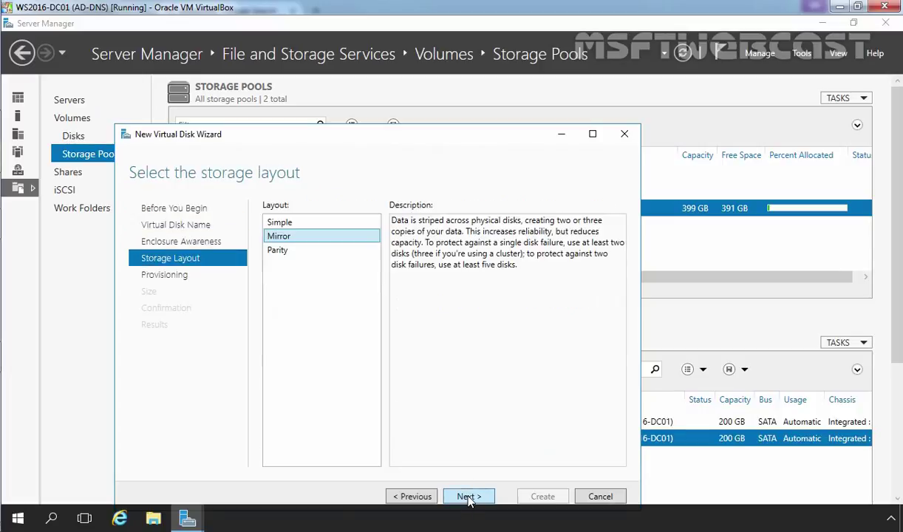
click(278, 251)
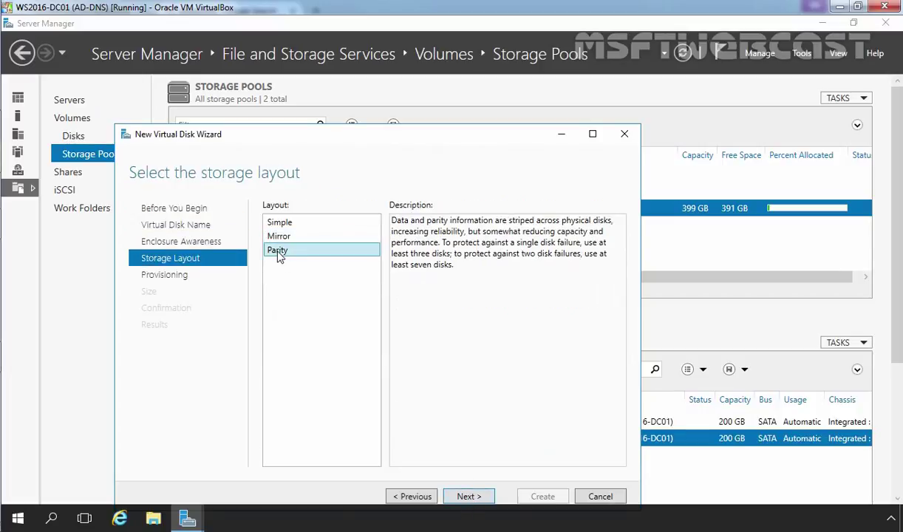
click(470, 499)
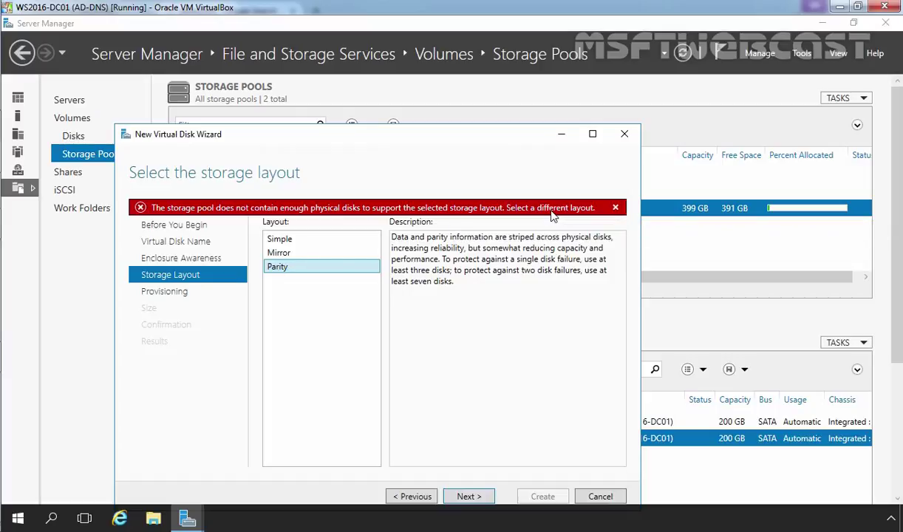
click(599, 496)
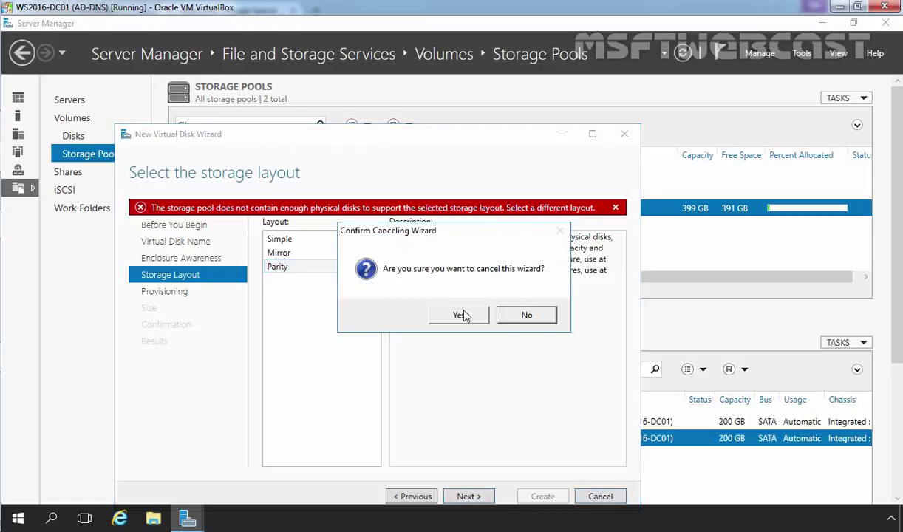
click(461, 316)
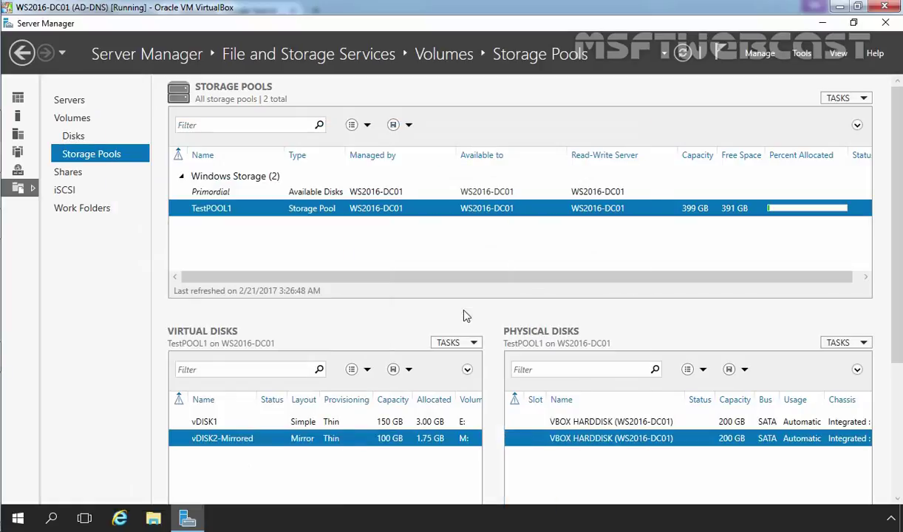
Step: Add the spare 200 GB VBOX HARDDISK to TestPOOL1 as its third physical disk
right_click(197, 213)
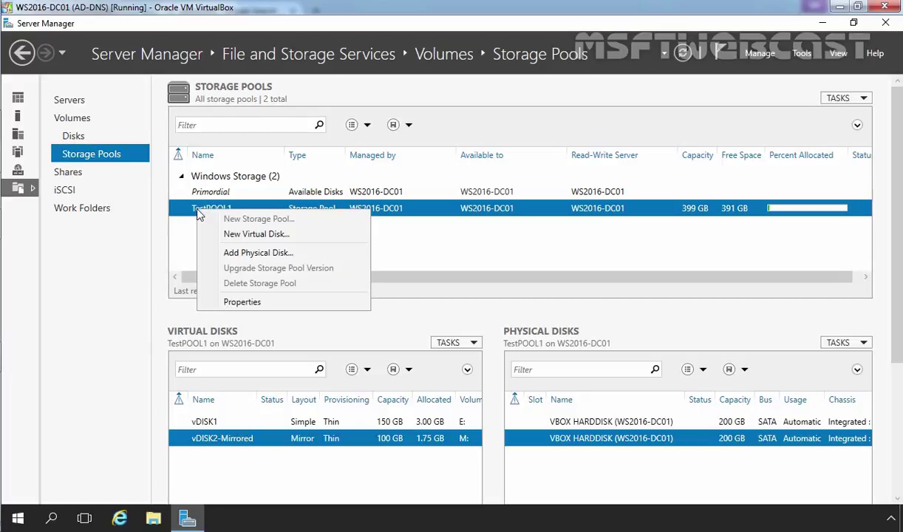
click(219, 250)
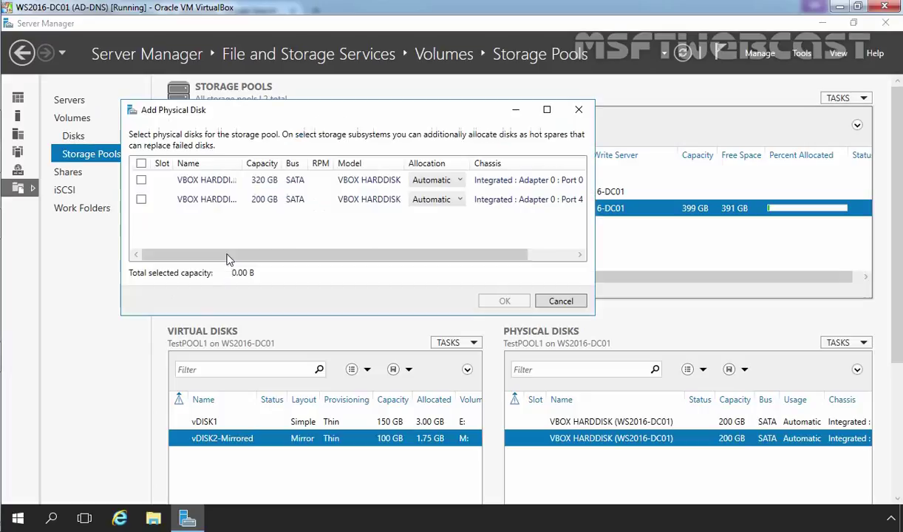
click(141, 200)
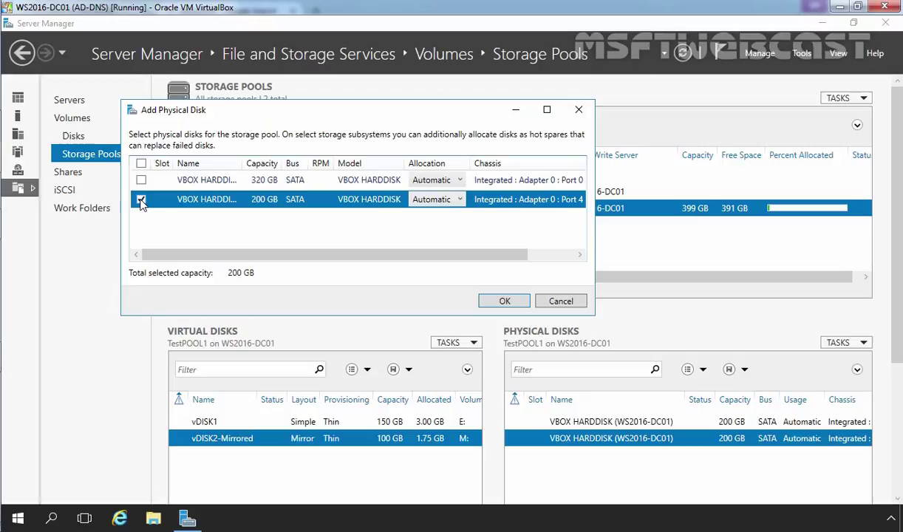
click(501, 301)
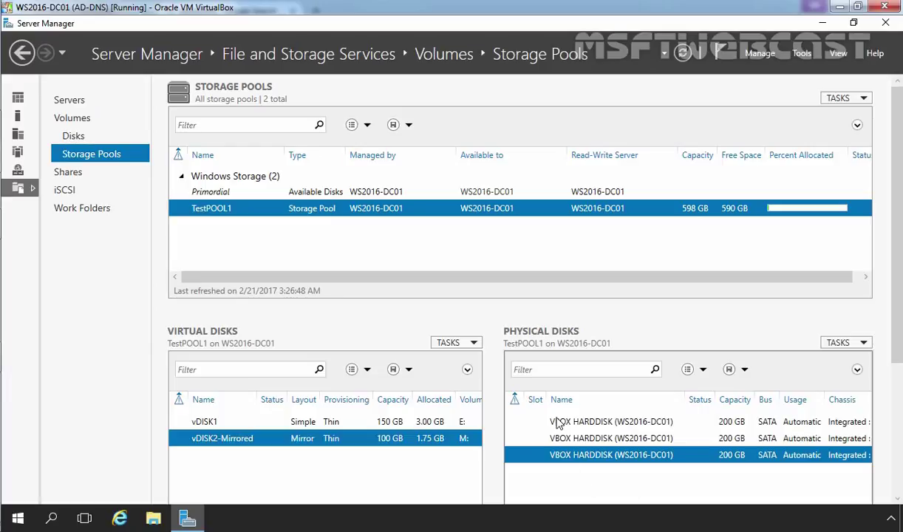
Step: Start a new virtual disk in TestPOOL1 and name it vDISK3-PARITY
right_click(211, 211)
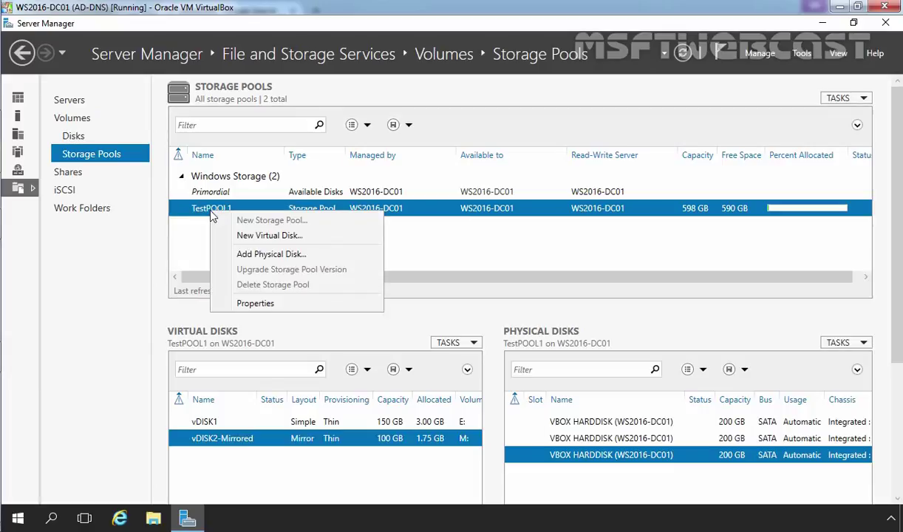
click(255, 237)
click(341, 260)
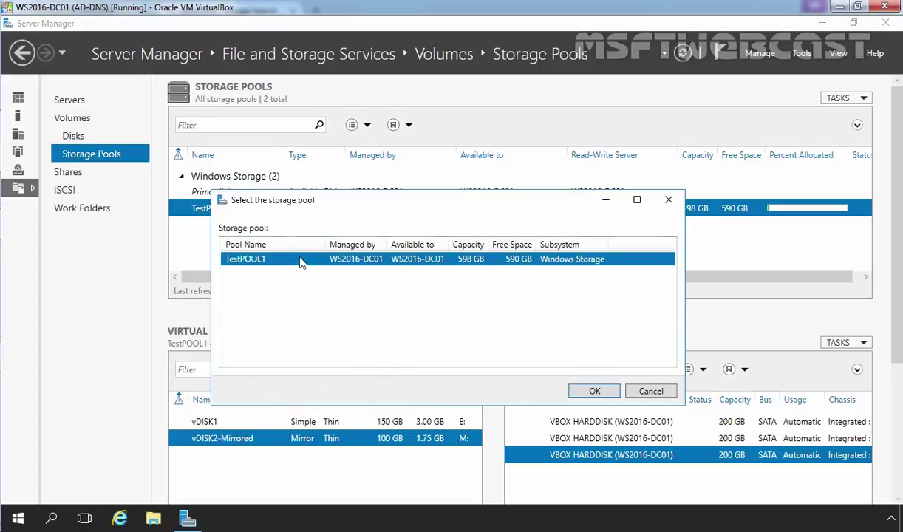
click(581, 391)
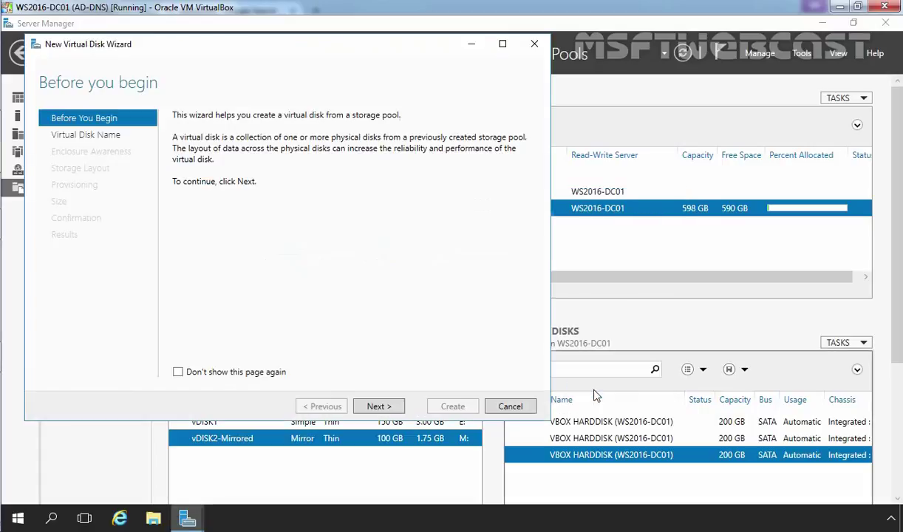
click(379, 406)
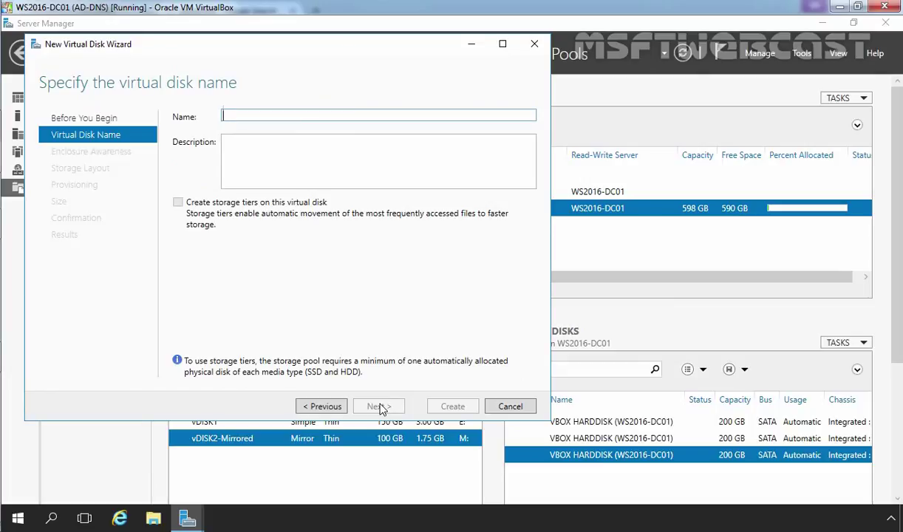
text(vDISK)
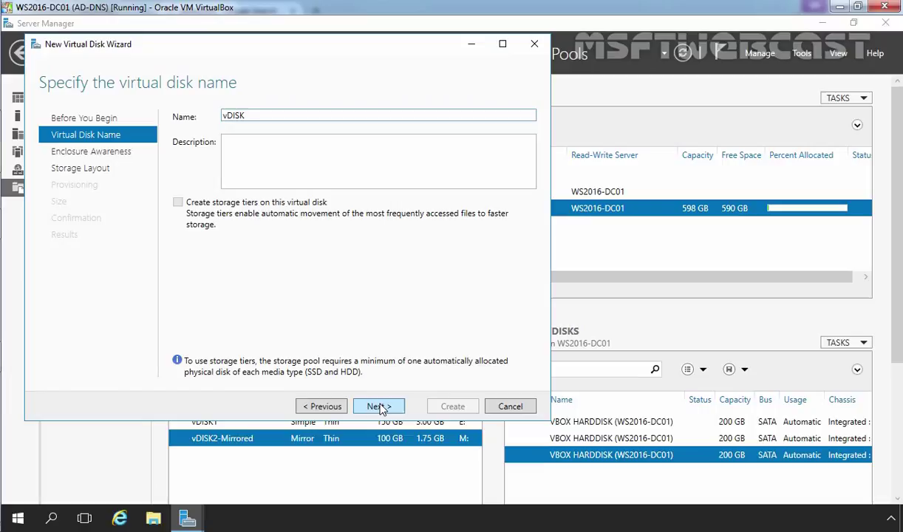
text(3-PARITY)
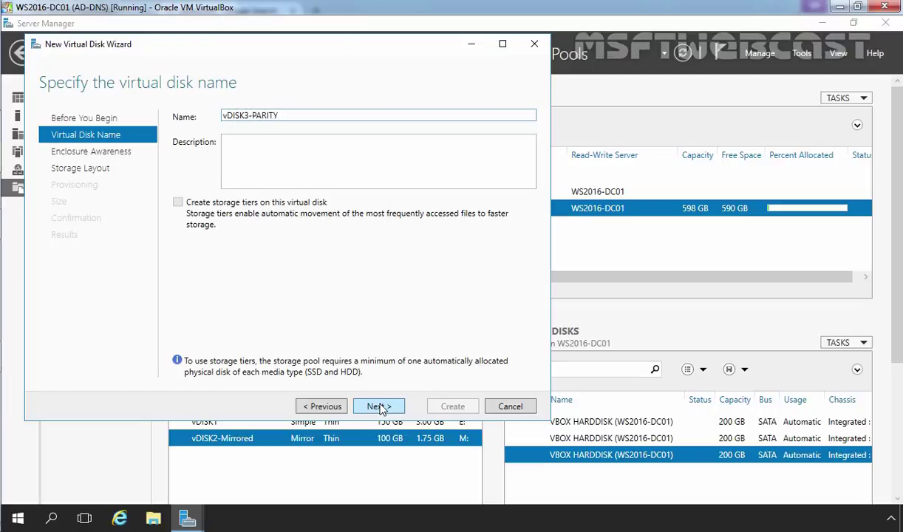
click(379, 406)
Step: Choose the Parity storage layout with thin provisioning
click(380, 407)
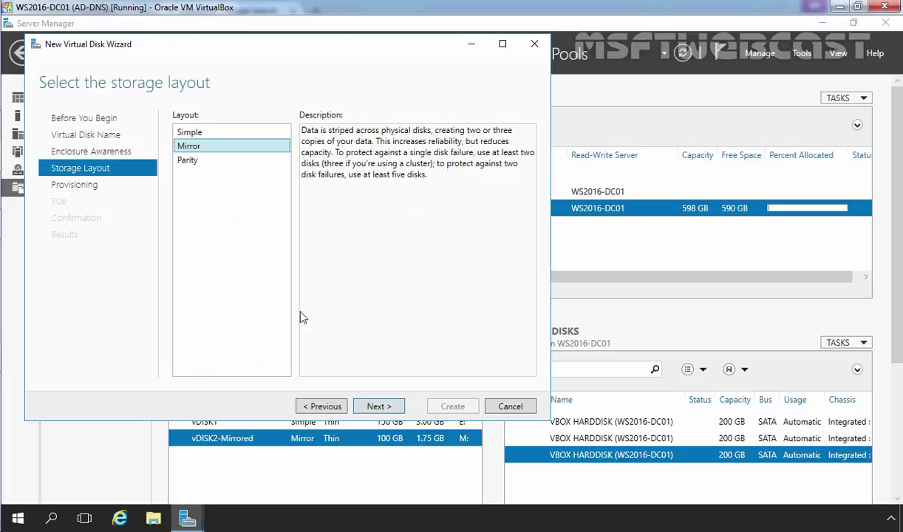
click(187, 166)
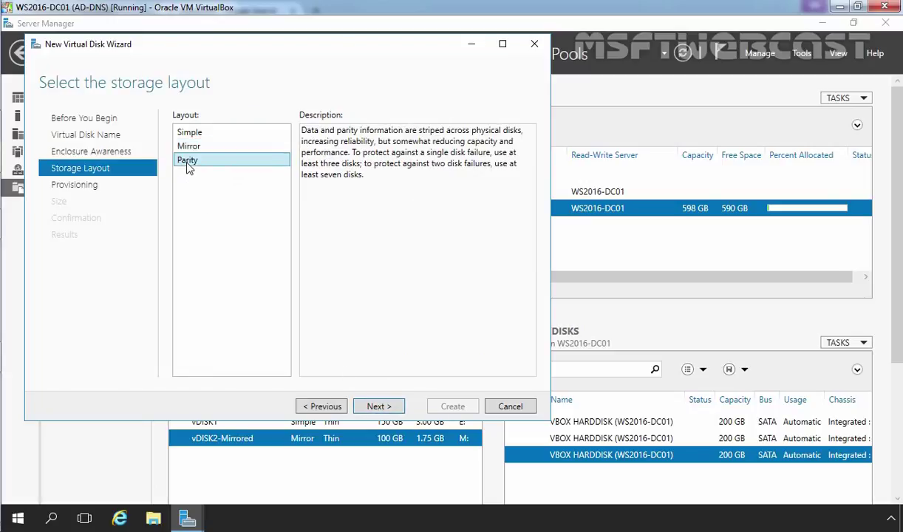
click(378, 406)
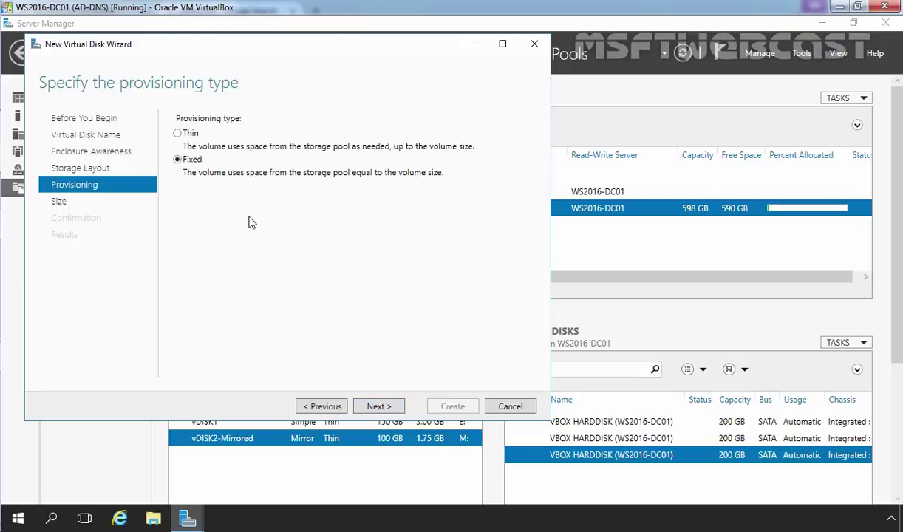
click(177, 134)
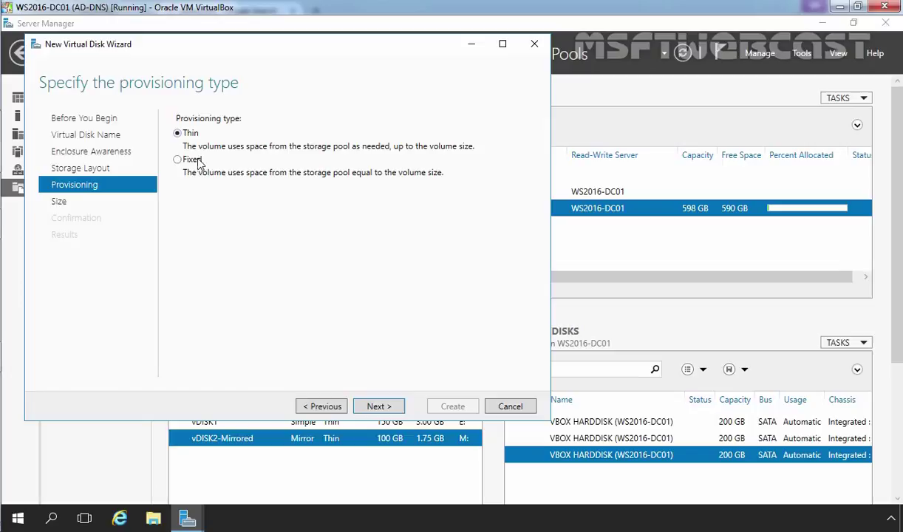
click(379, 409)
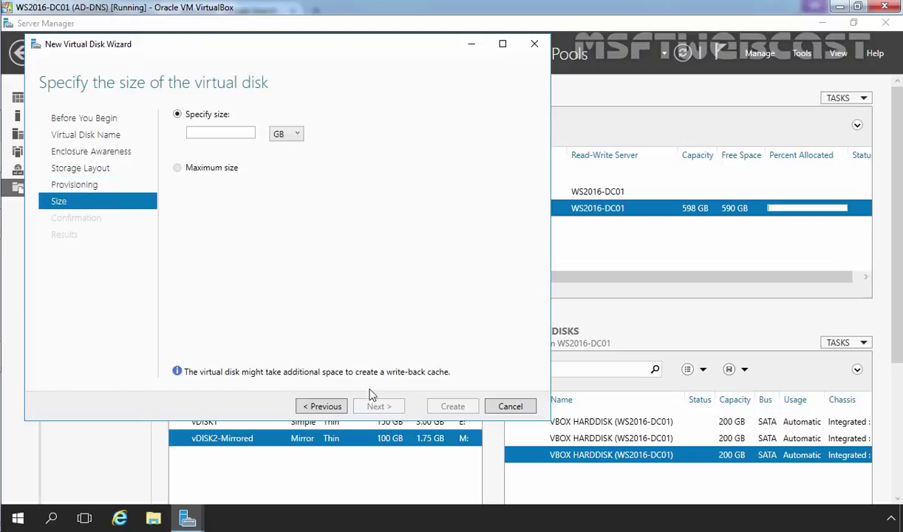
Step: Set the virtual disk size to 100 GB and create it
click(209, 134)
text(100)
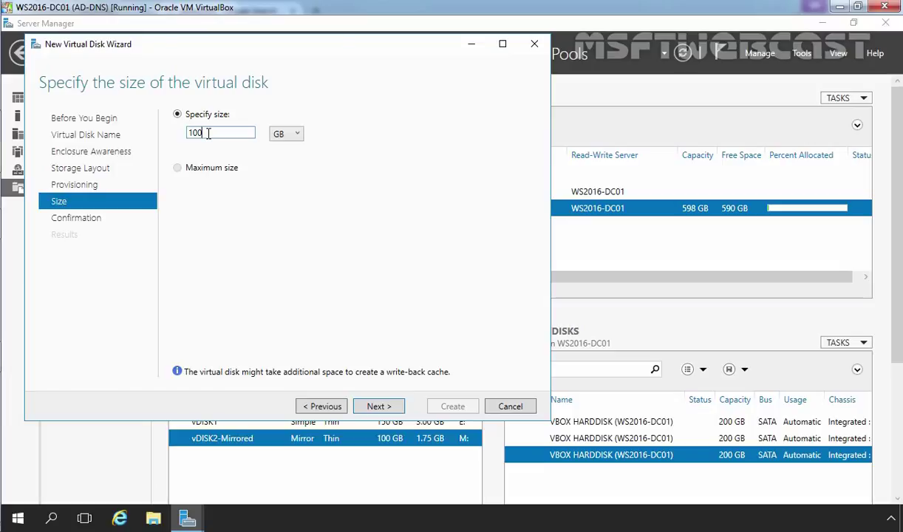
click(379, 408)
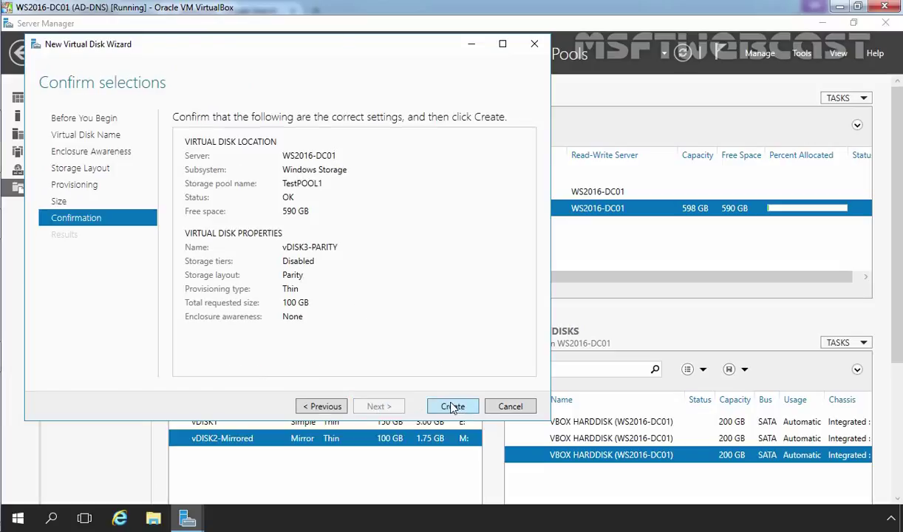
click(451, 407)
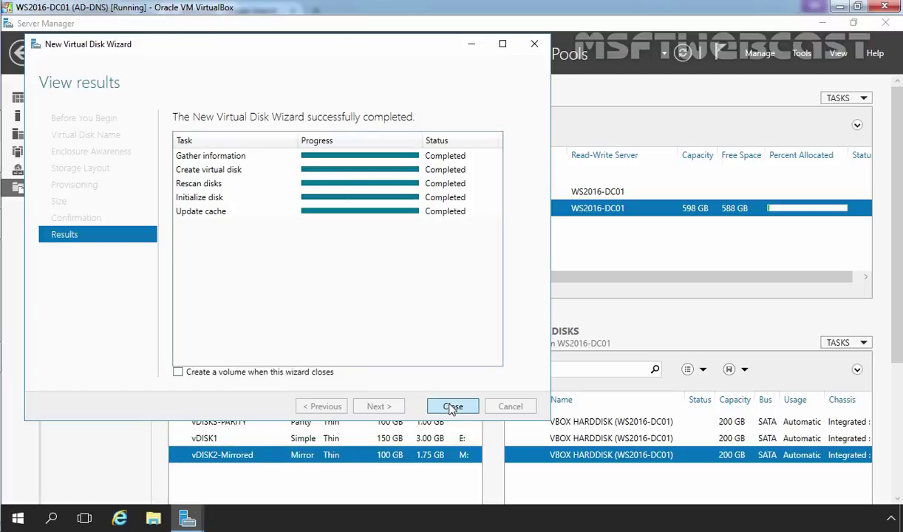
click(452, 407)
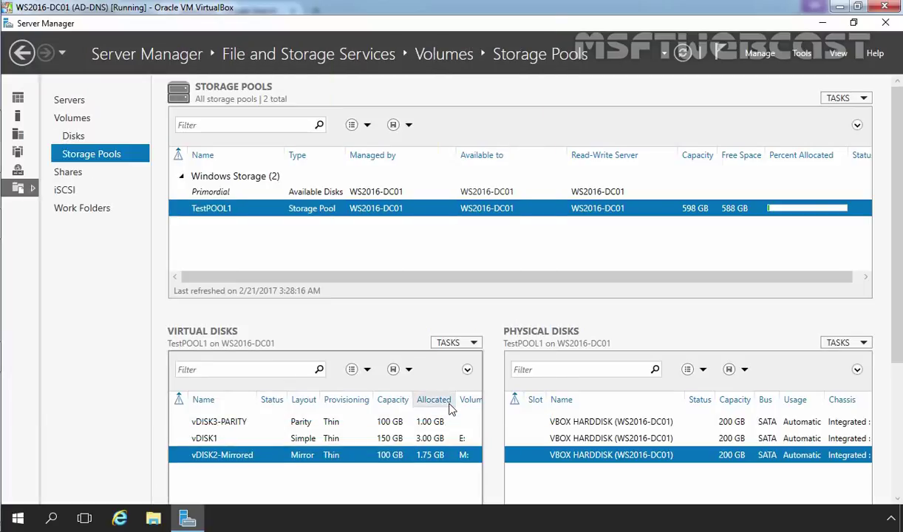
Step: Select the 100 GB thin Parity vDISK3-PARITY row in the Virtual Disks list
click(213, 423)
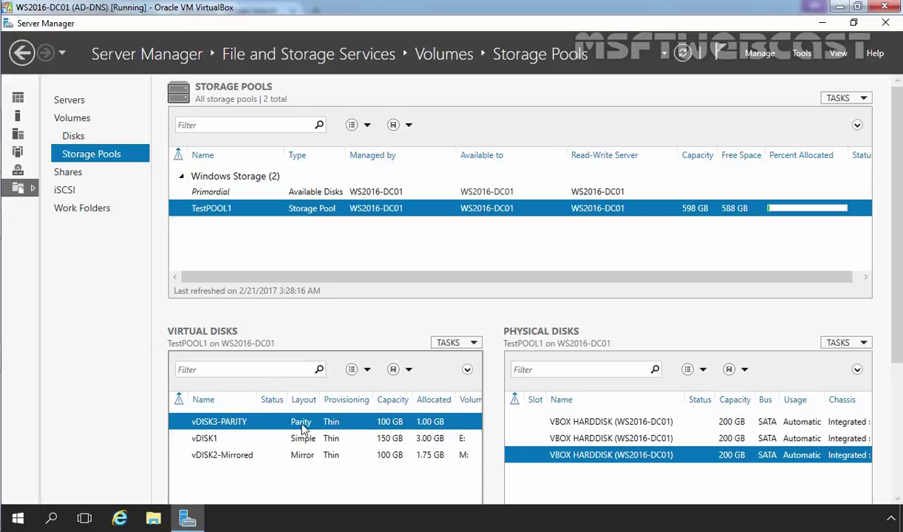
Step: Start a new volume on Disk 6 (vDISK3-PARITY) using the full 99.9 GB and drive letter P
right_click(303, 428)
click(320, 300)
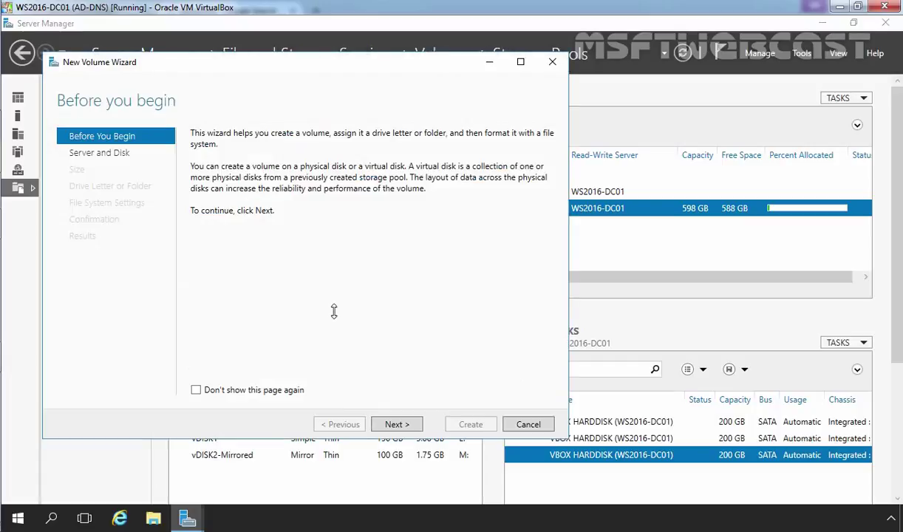
click(398, 425)
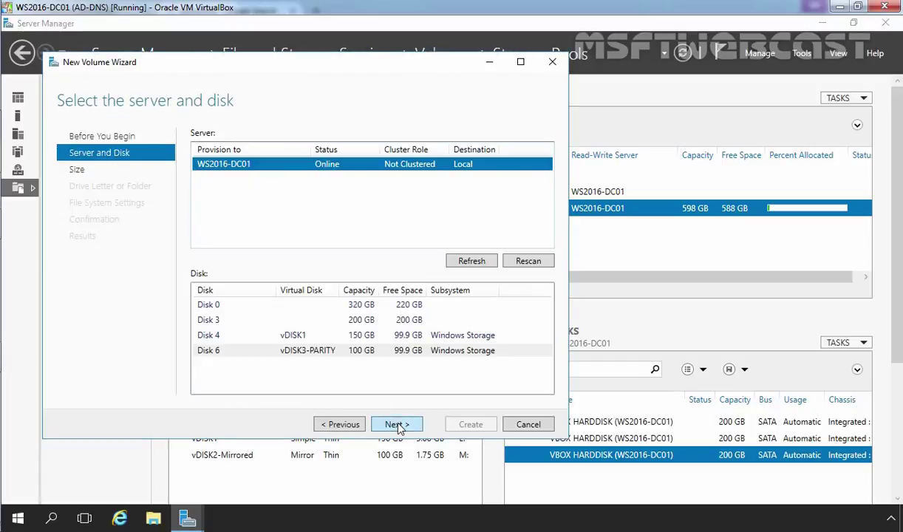
click(203, 353)
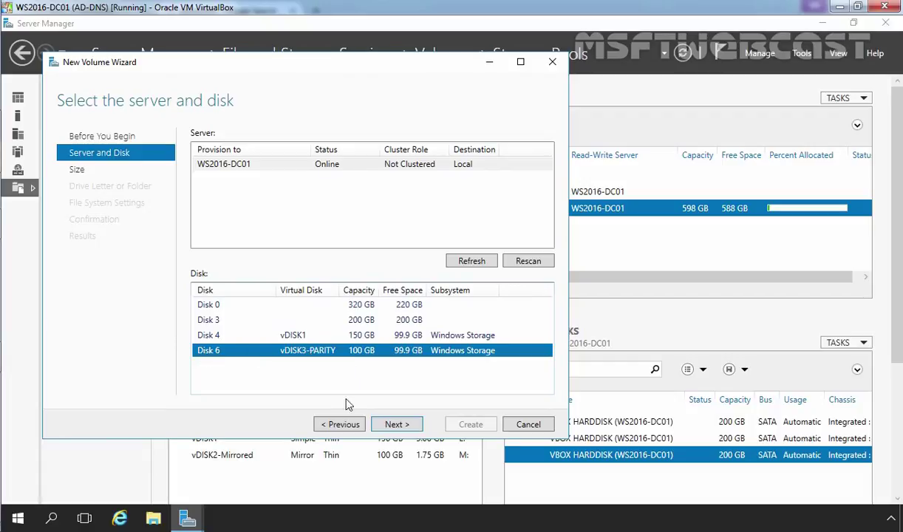
click(389, 425)
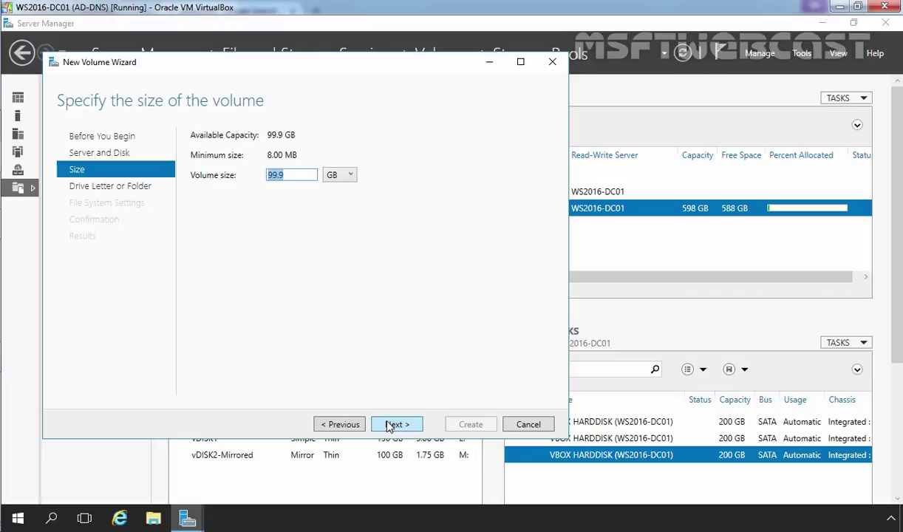
click(392, 425)
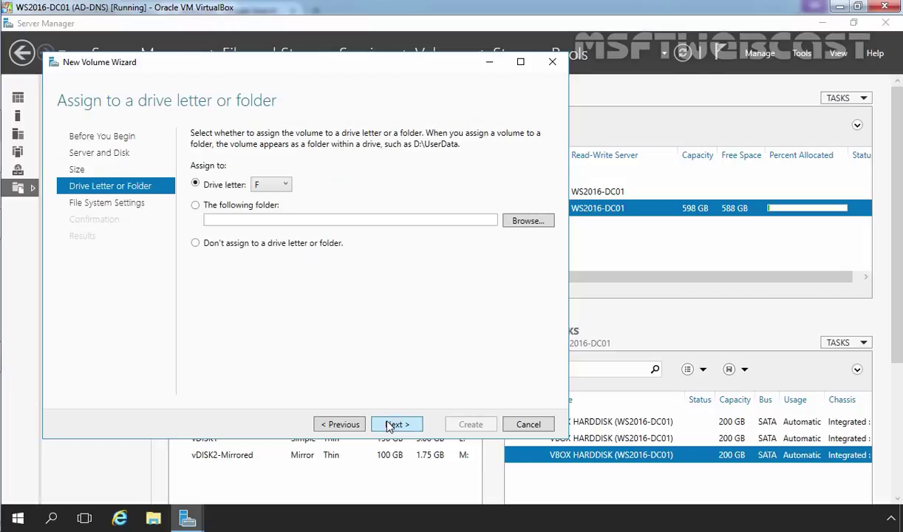
click(285, 185)
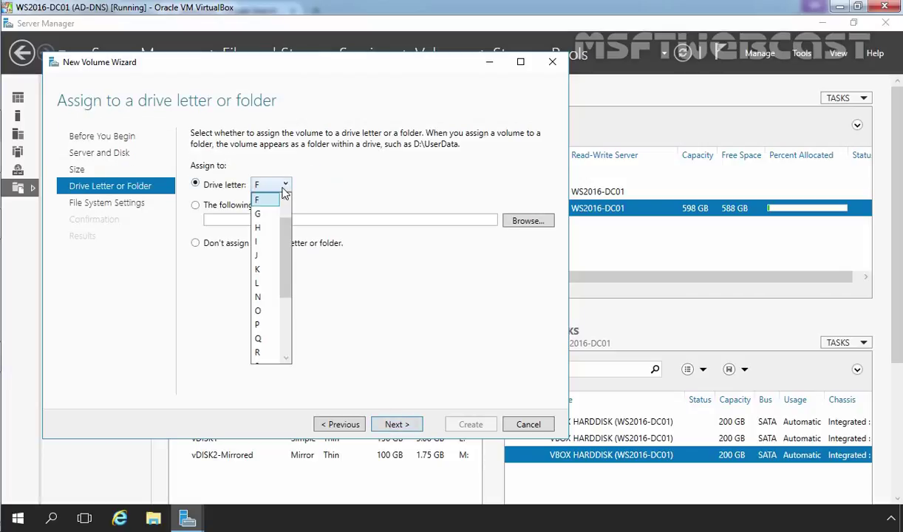
click(267, 332)
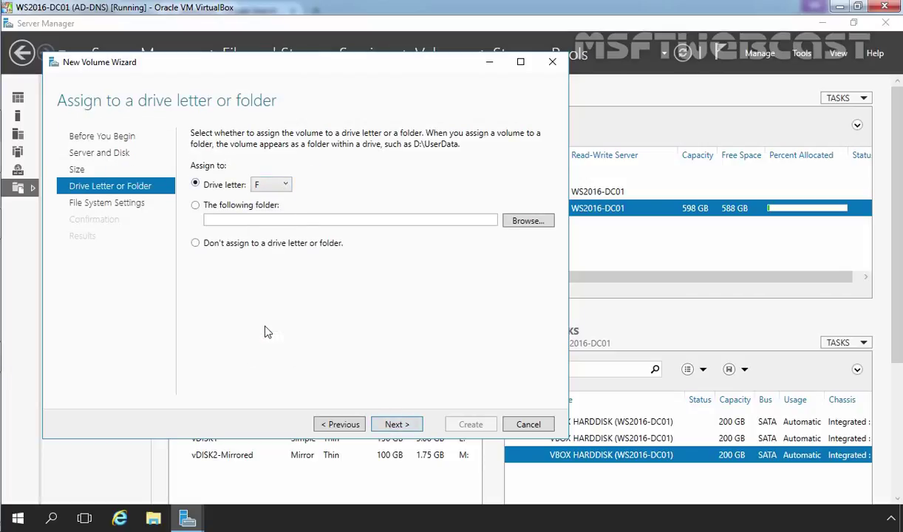
click(397, 426)
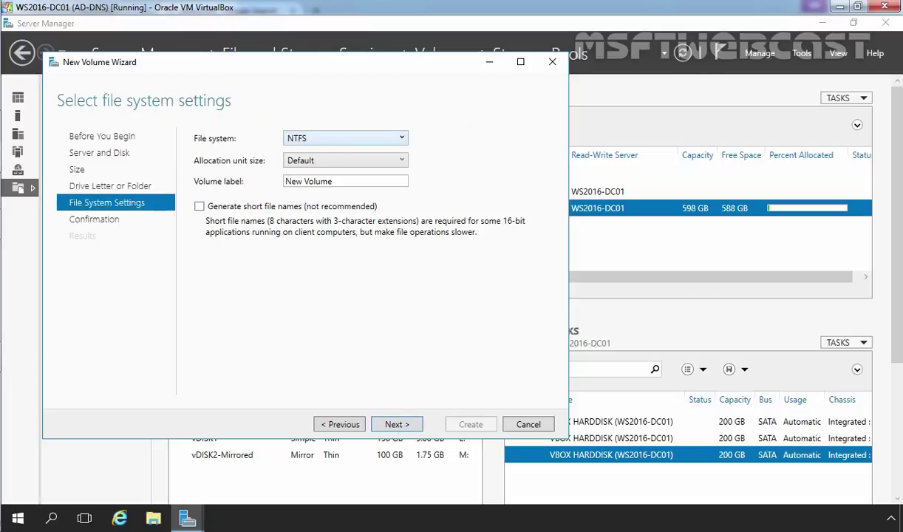
Step: Format the new volume as ReFS and create the 99.9 GB P: volume
click(346, 137)
click(330, 168)
click(397, 424)
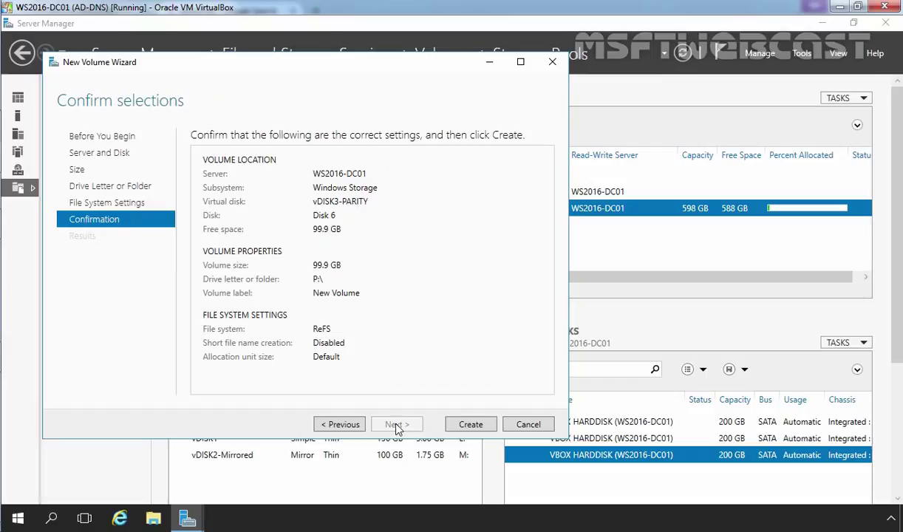
click(473, 426)
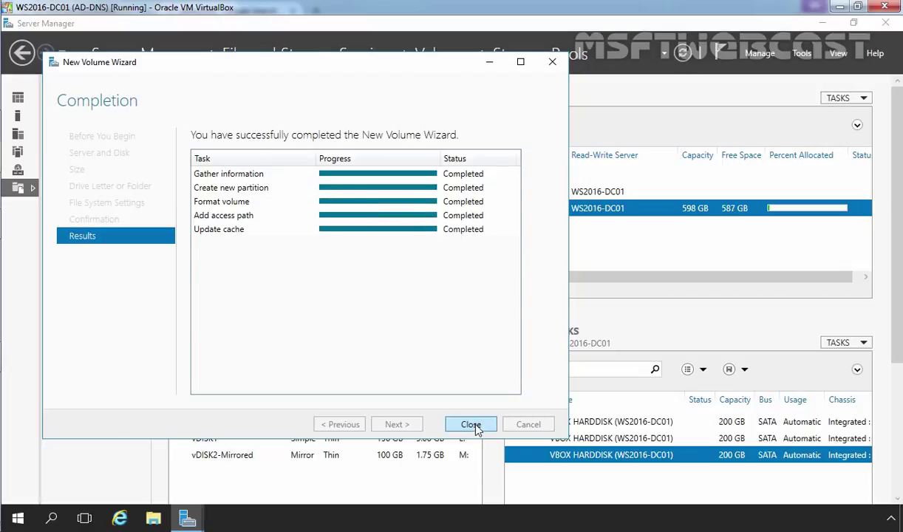
click(471, 425)
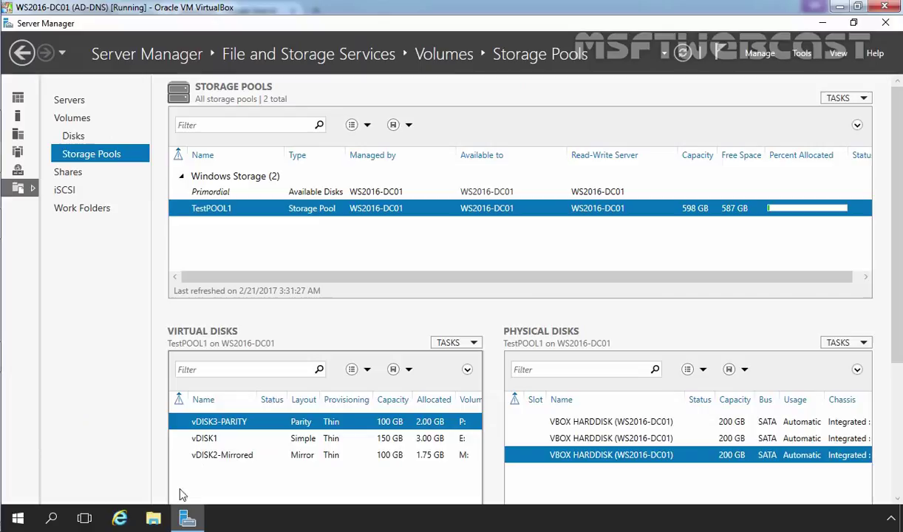
Step: Show This PC in File Explorer and select New Volume (P:), 98.4 GB free of 99.8 GB
click(155, 519)
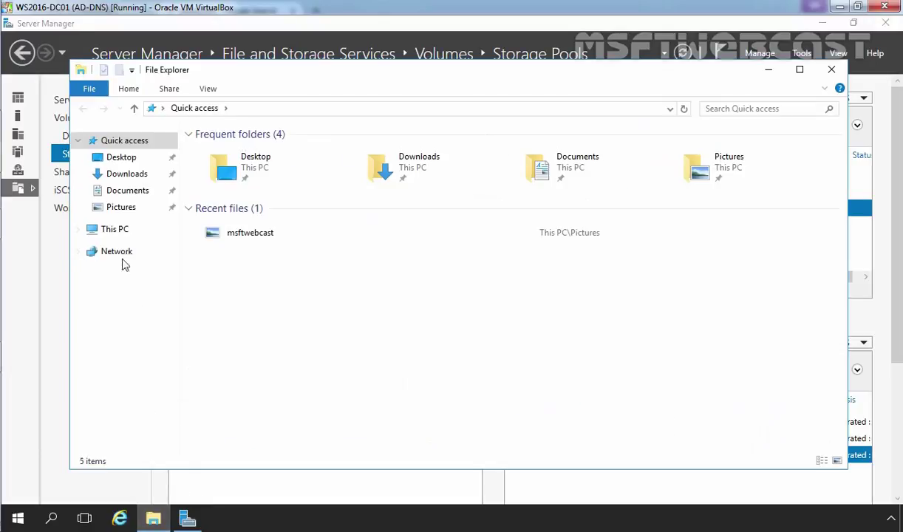
click(115, 232)
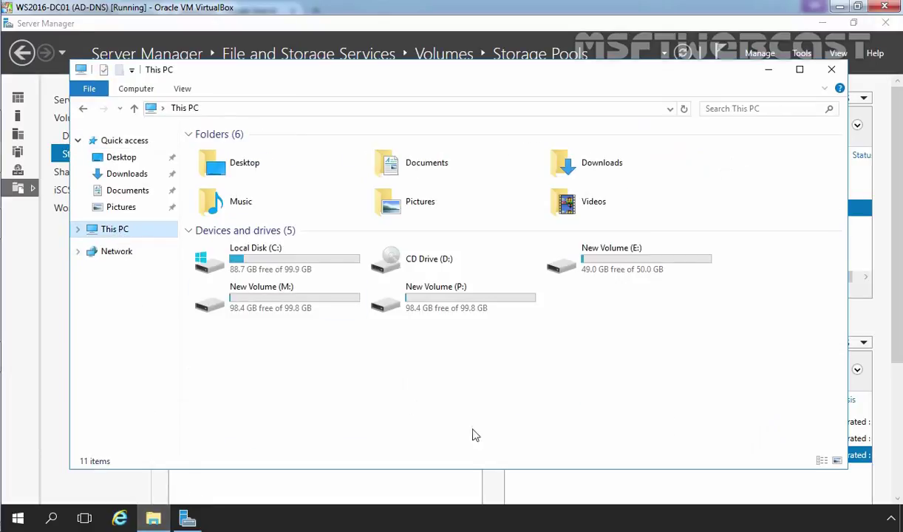
click(427, 314)
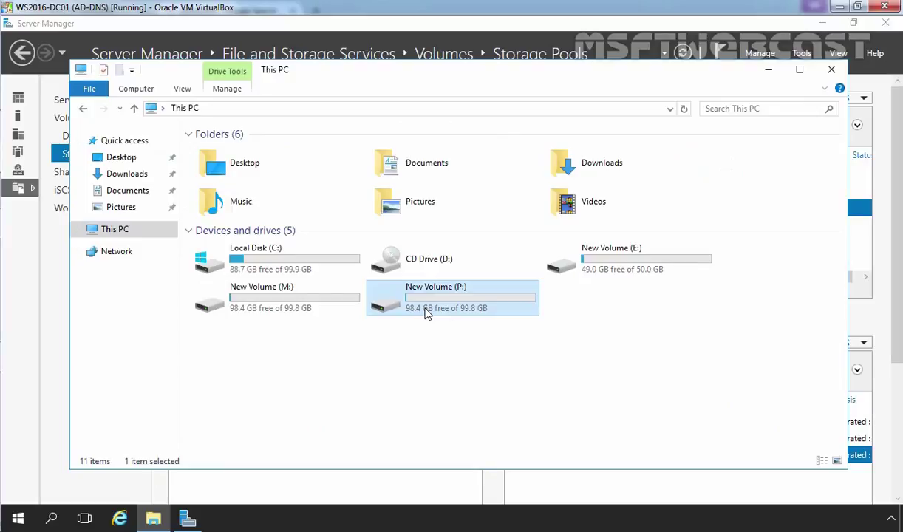